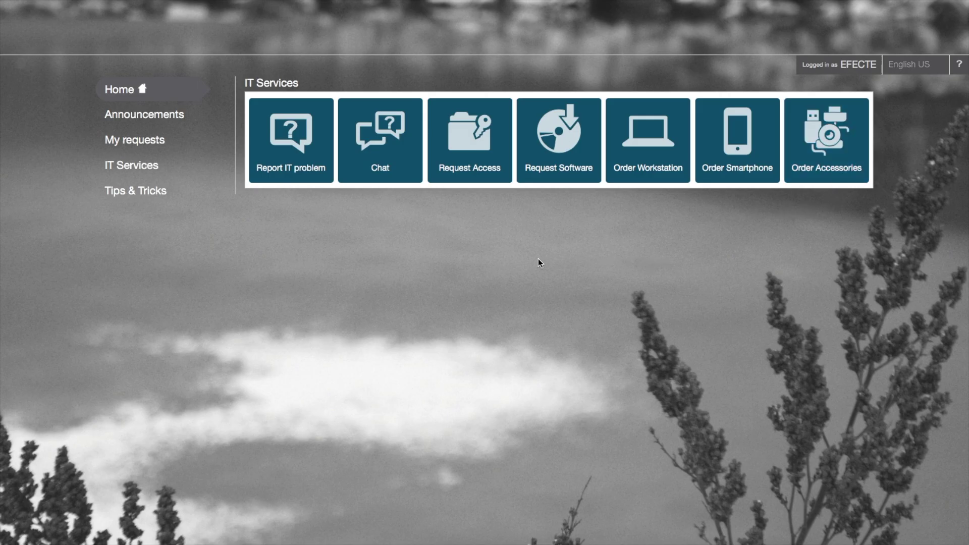
Report an Email access problem, 'not receiving emails', about Access to Webmail, and send it.
{"action": "left_click", "coordinate": [289, 180]}
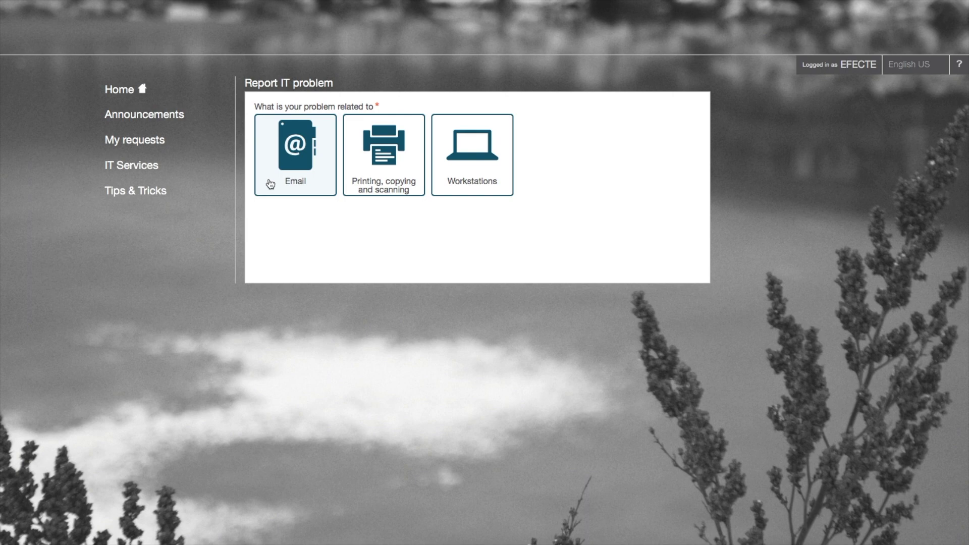
{"action": "left_click", "coordinate": [270, 184]}
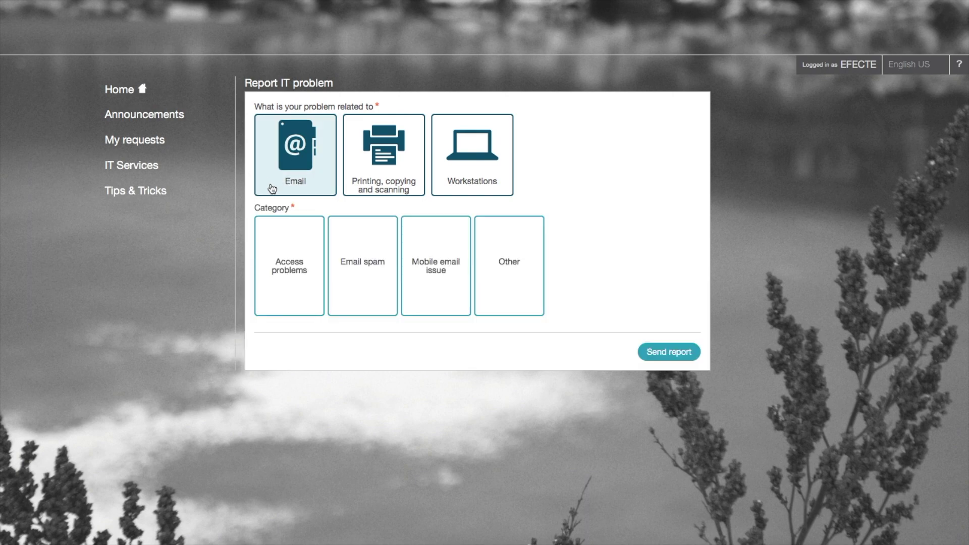
{"action": "left_click", "coordinate": [288, 289]}
{"action": "scroll", "coordinate": [322, 326], "scroll_direction": "down", "scroll_amount": 2}
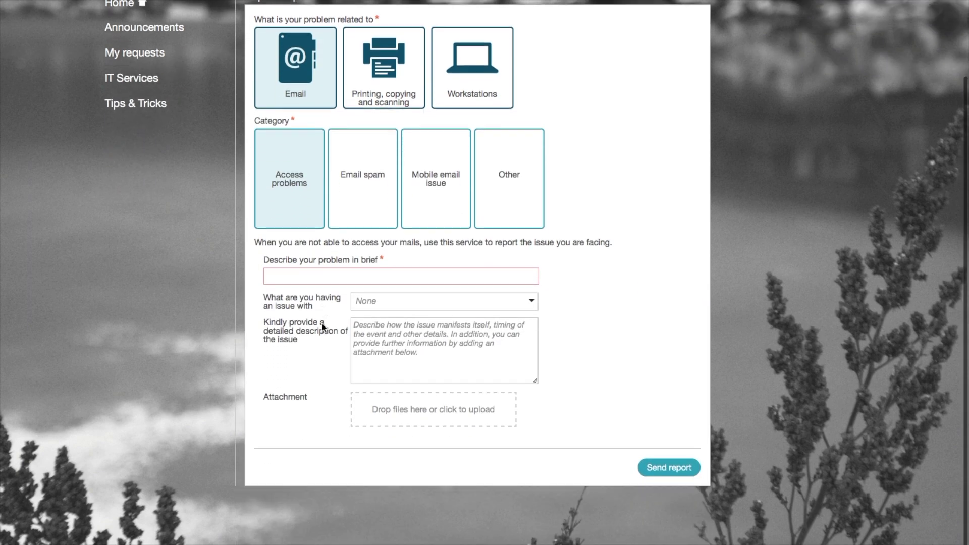
{"action": "left_click", "coordinate": [292, 280]}
{"action": "type", "text": "not r"}
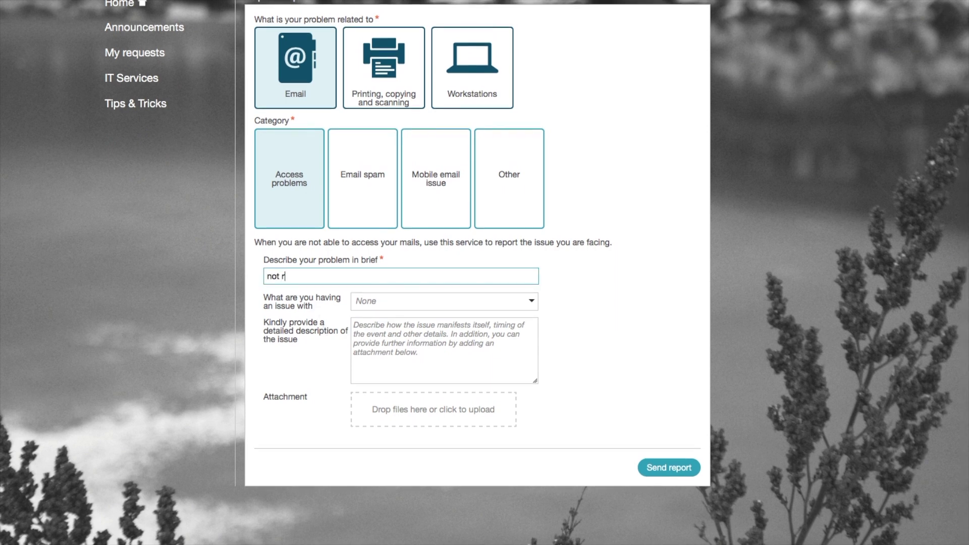
{"action": "type", "text": "eceiving emails"}
{"action": "left_click", "coordinate": [367, 302]}
{"action": "left_click", "coordinate": [376, 334]}
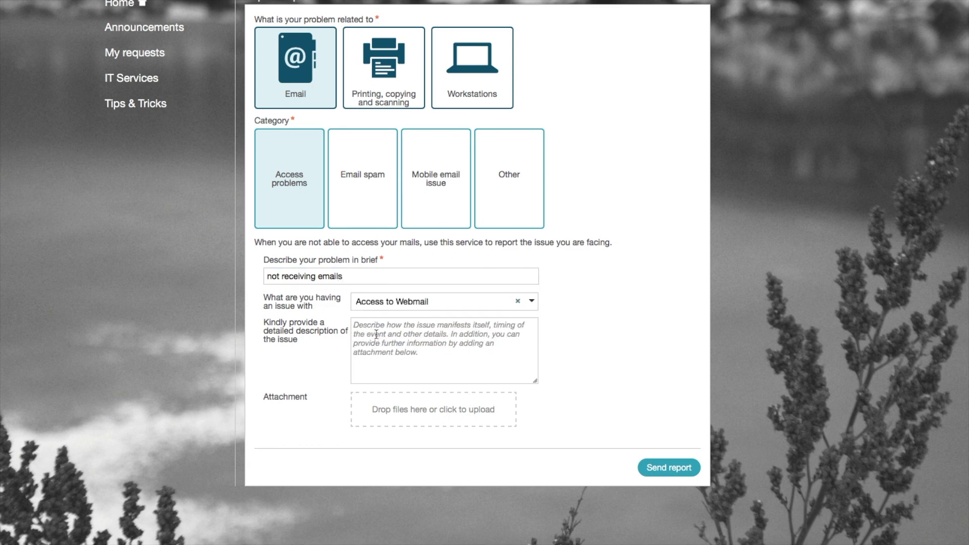
{"action": "type", "text": "I am connected to the "}
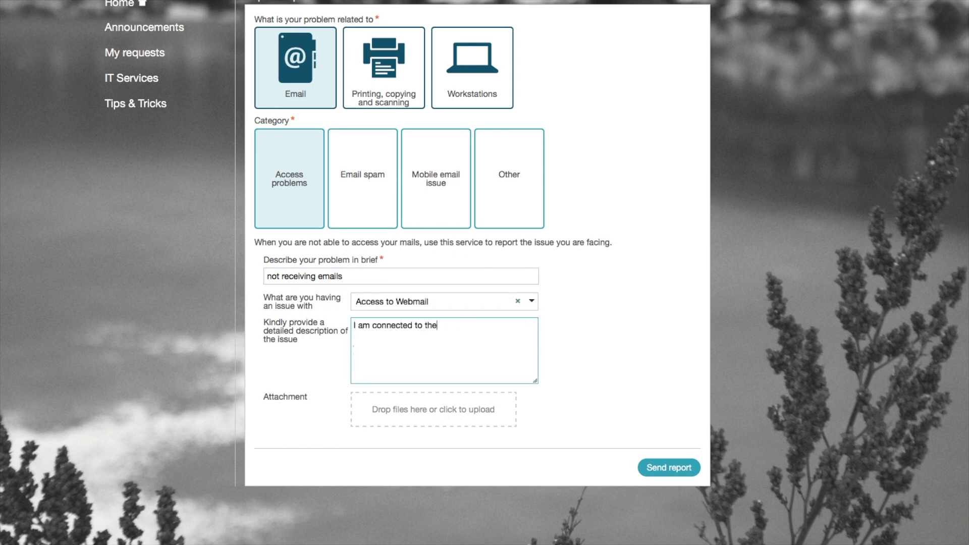
{"action": "type", "text": "internet but do not rece"}
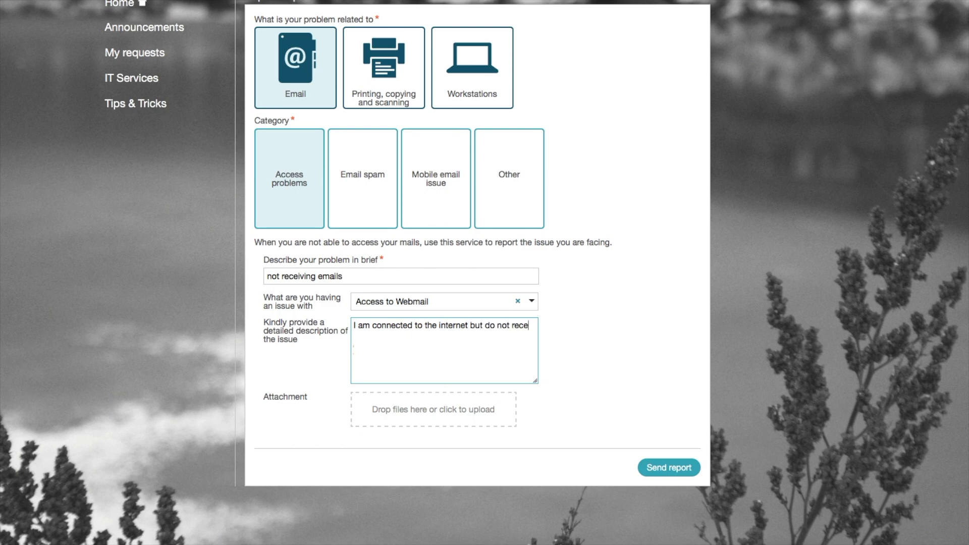
{"action": "type", "text": "ive any emails."}
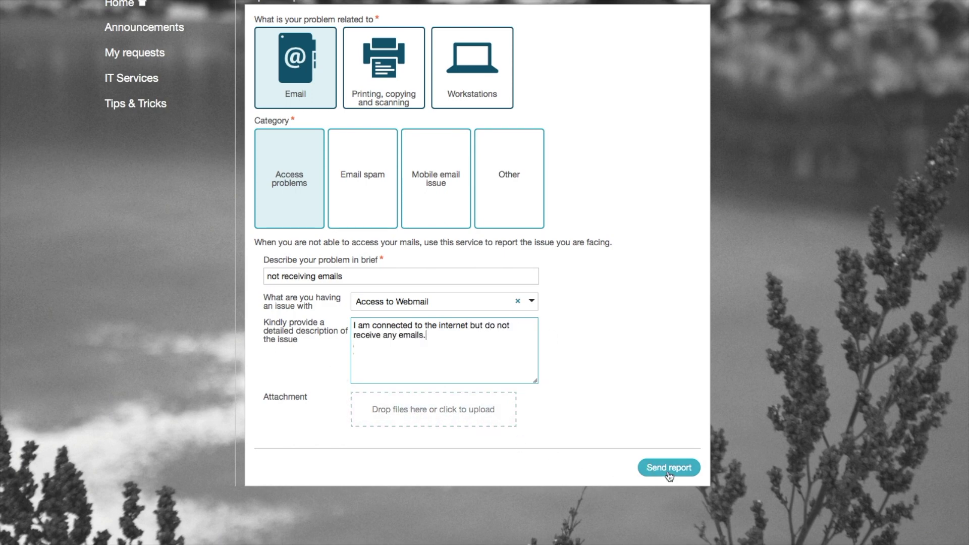
{"action": "left_click", "coordinate": [670, 473]}
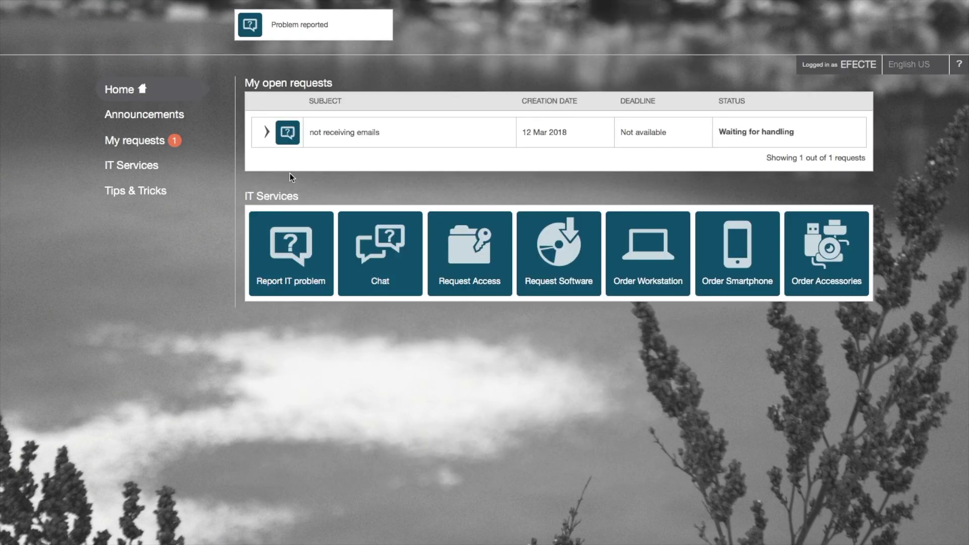
Expand the 'not receiving emails' row in My open requests.
{"action": "left_click", "coordinate": [269, 137]}
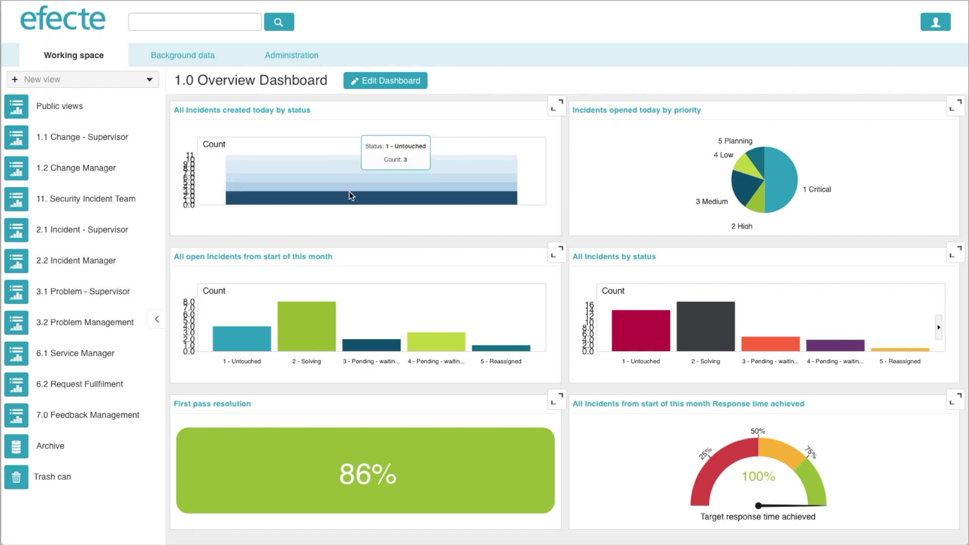
{"action": "mouse_move", "coordinate": [351, 186]}
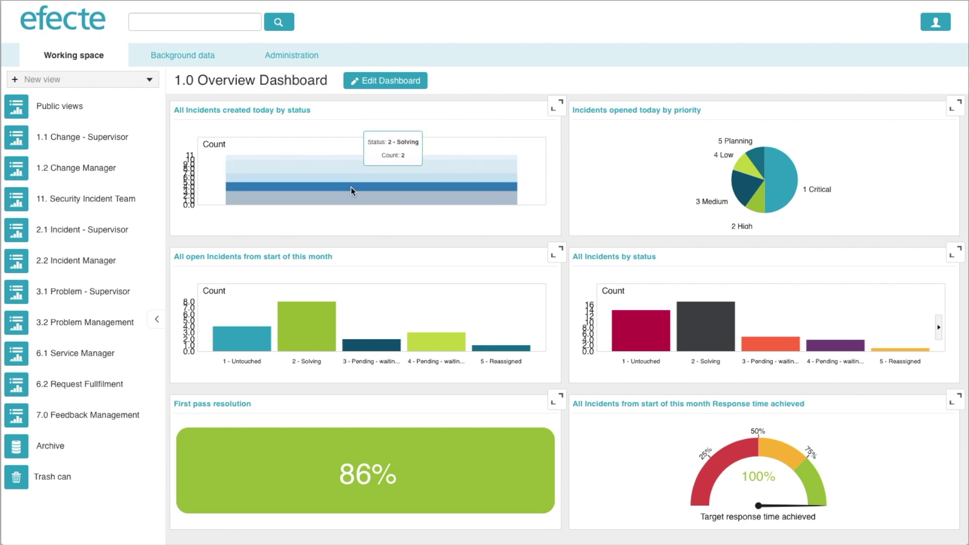
Drill into Solving-status incidents and open the 'not receiving emails' incident INC-000141.
{"action": "left_click", "coordinate": [351, 187]}
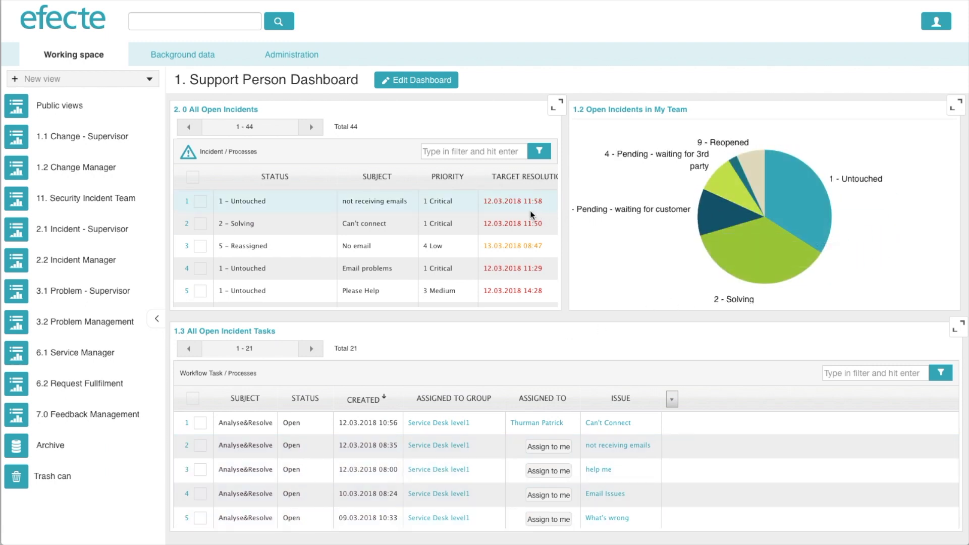
{"action": "left_click", "coordinate": [227, 201]}
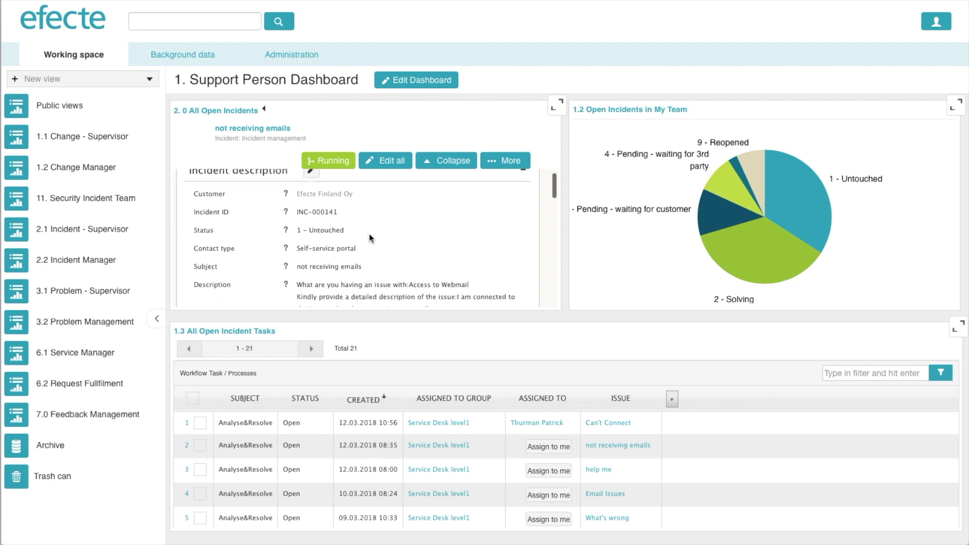
{"action": "scroll", "coordinate": [363, 235], "scroll_direction": "down", "scroll_amount": 3}
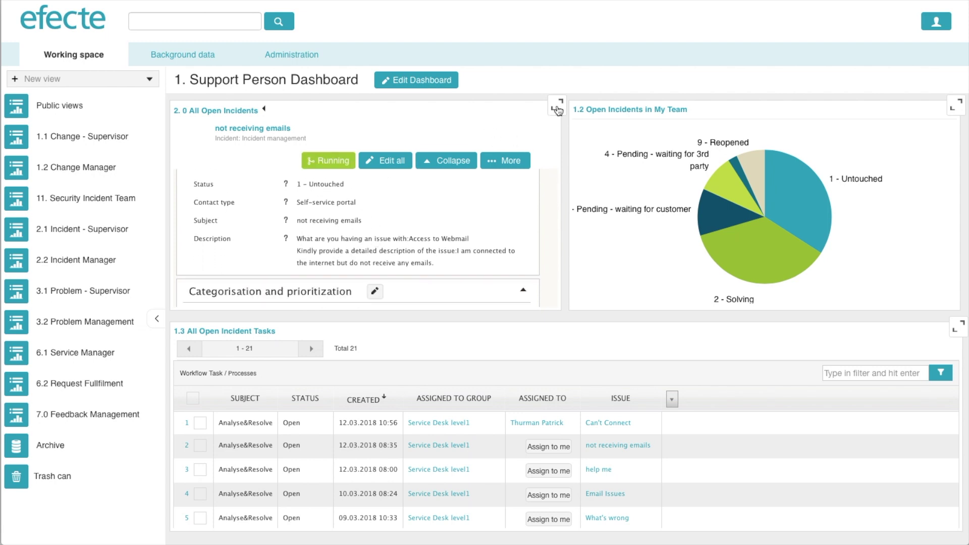
Maximize the All Open Incidents panel and make all INC-000141 fields editable.
{"action": "left_click", "coordinate": [556, 107]}
{"action": "scroll", "coordinate": [551, 225], "scroll_direction": "down", "scroll_amount": 3}
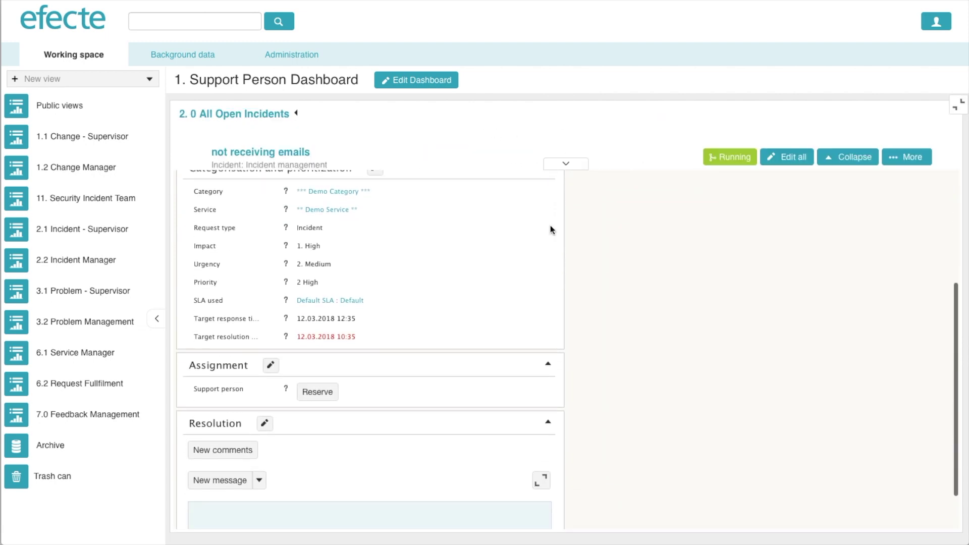
{"action": "scroll", "coordinate": [551, 226], "scroll_direction": "up", "scroll_amount": 1}
{"action": "scroll", "coordinate": [551, 223], "scroll_direction": "up", "scroll_amount": 4}
{"action": "left_click", "coordinate": [783, 159]}
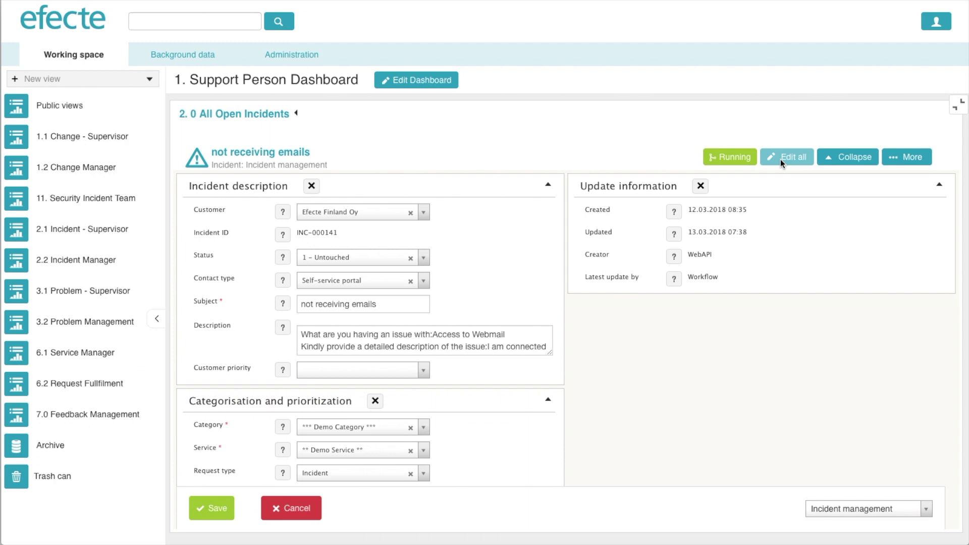
Set incident INC-000141 to status 6 - Resolved and review the quickfill resolution options.
{"action": "left_click", "coordinate": [416, 259]}
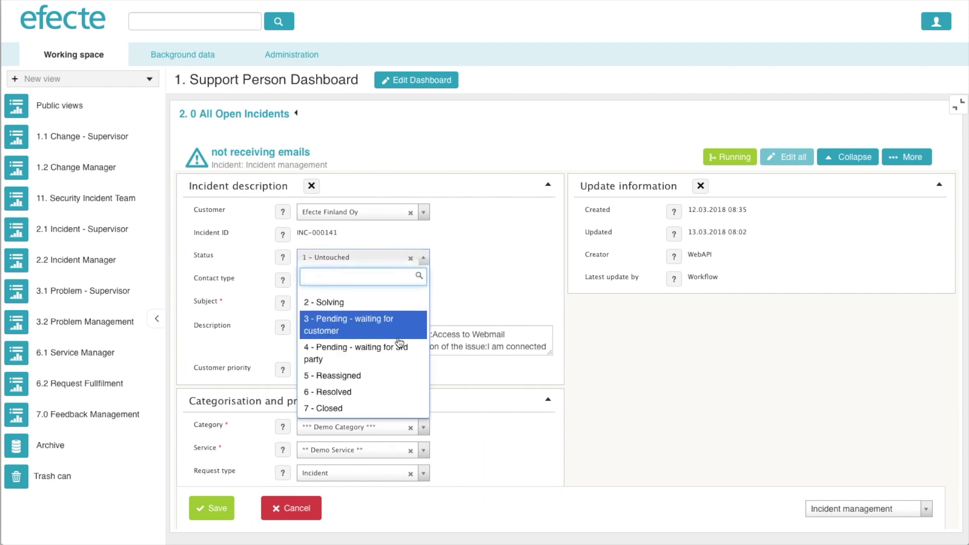
{"action": "left_click", "coordinate": [386, 392]}
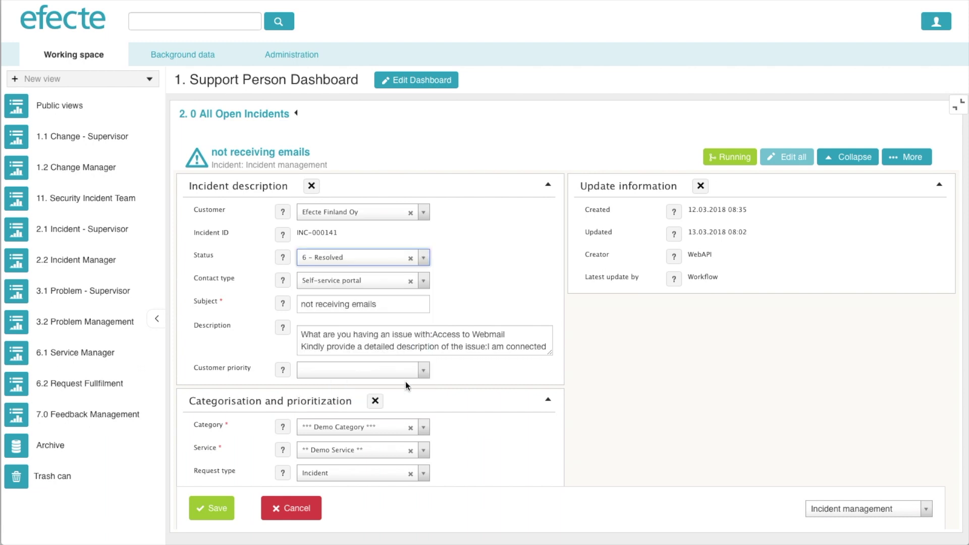
{"action": "scroll", "coordinate": [408, 390], "scroll_direction": "down", "scroll_amount": 3}
{"action": "scroll", "coordinate": [408, 390], "scroll_direction": "down", "scroll_amount": 2}
{"action": "scroll", "coordinate": [547, 372], "scroll_direction": "down", "scroll_amount": 2}
{"action": "scroll", "coordinate": [528, 396], "scroll_direction": "down", "scroll_amount": 1}
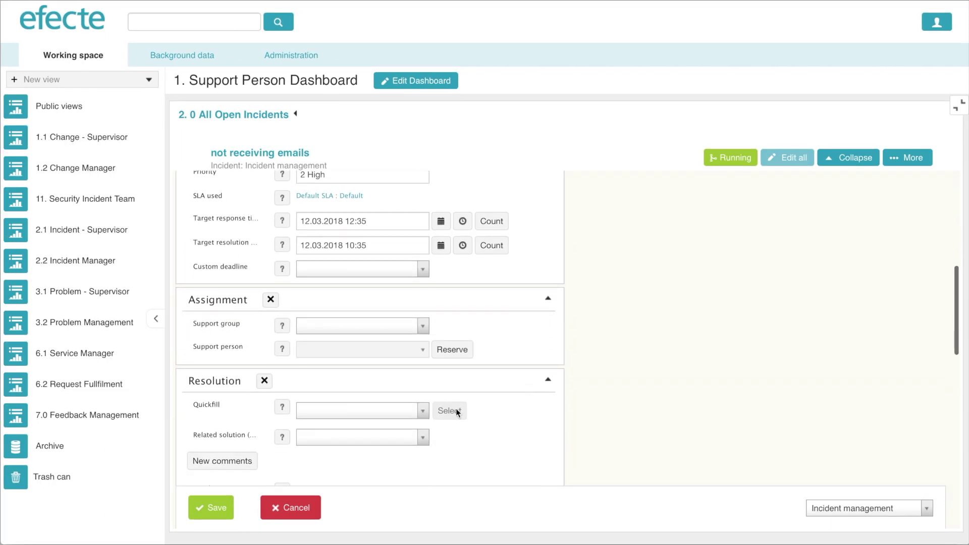
{"action": "left_click", "coordinate": [424, 414]}
{"action": "left_click", "coordinate": [409, 437]}
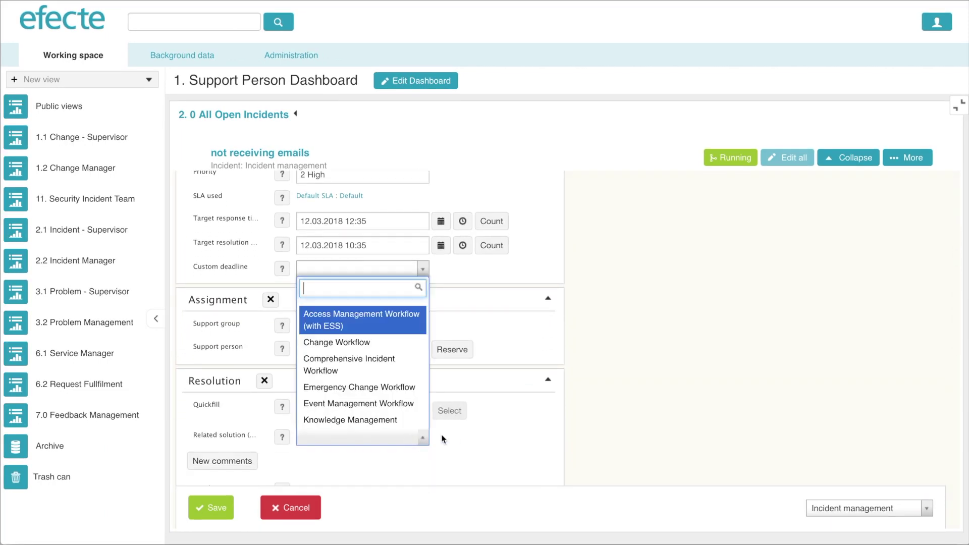
{"action": "scroll", "coordinate": [372, 325], "scroll_direction": "down", "scroll_amount": 2}
{"action": "scroll", "coordinate": [372, 331], "scroll_direction": "down", "scroll_amount": 3}
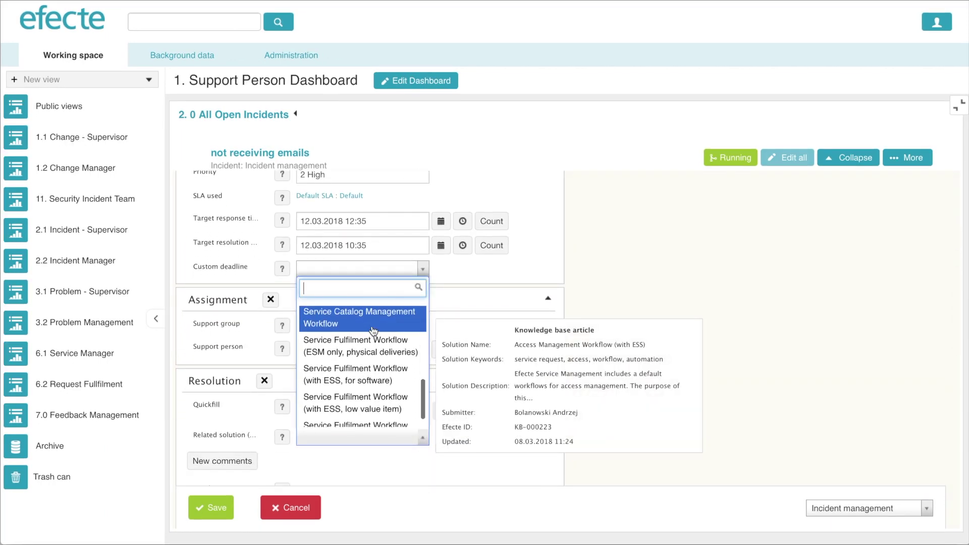
{"action": "scroll", "coordinate": [372, 363], "scroll_direction": "down", "scroll_amount": 3}
{"action": "left_click", "coordinate": [377, 462]}
Post a comment that the Exchange issues are fixed, then save the incident.
{"action": "left_click", "coordinate": [232, 464]}
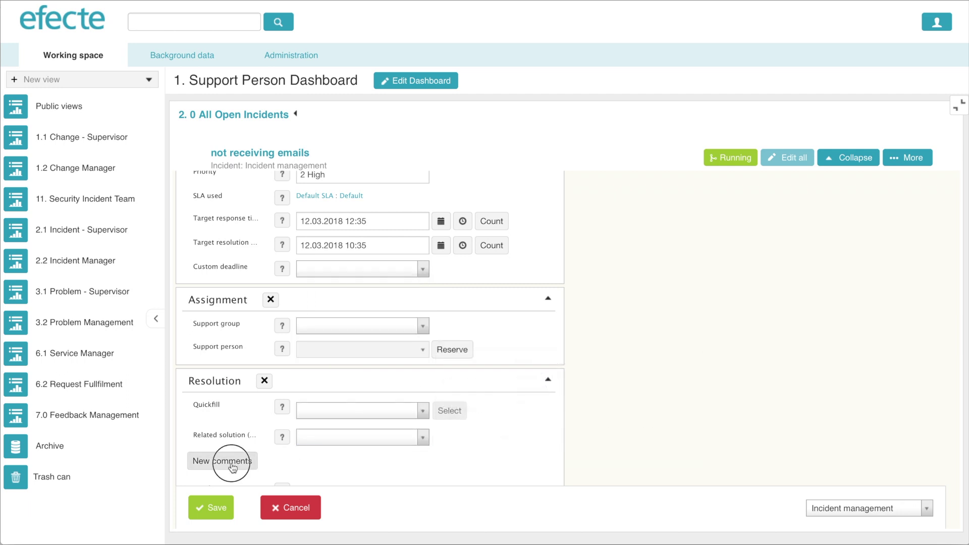
{"action": "scroll", "coordinate": [352, 422], "scroll_direction": "down", "scroll_amount": 3}
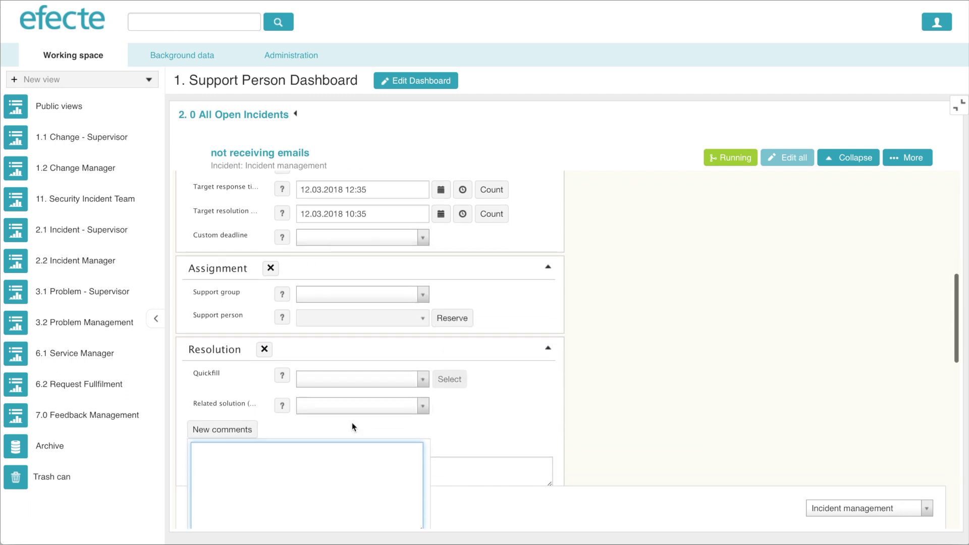
{"action": "type", "text": "We have been experie"}
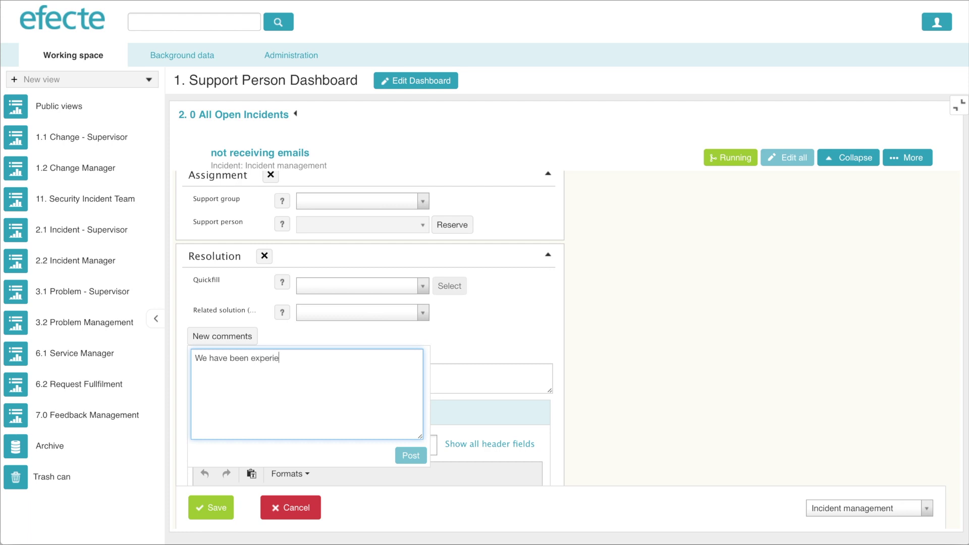
{"action": "type", "text": "ncing issued"}
{"action": "key", "text": "BackSpace"}
{"action": "type", "text": "s with Microsoft Exchange. T"}
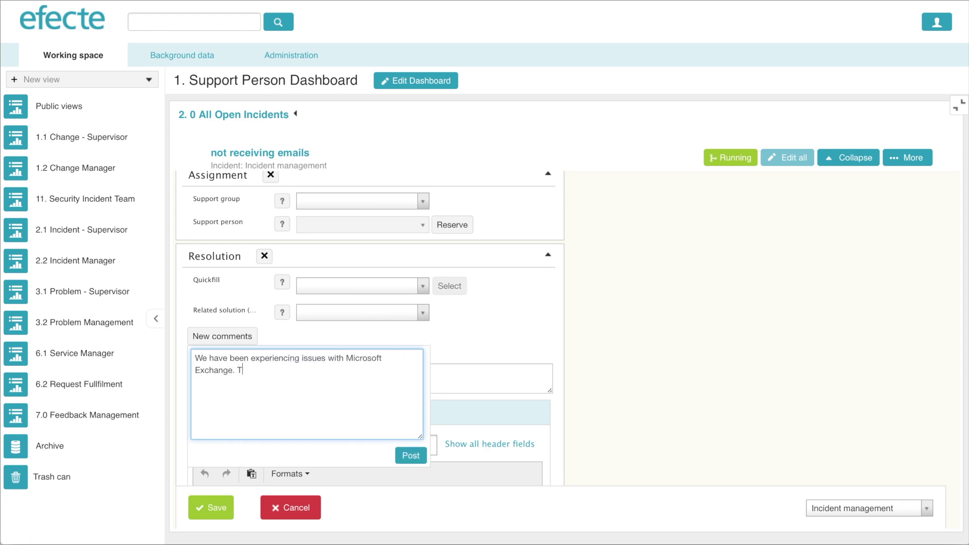
{"action": "type", "text": "hey have been resolved and your email should be"}
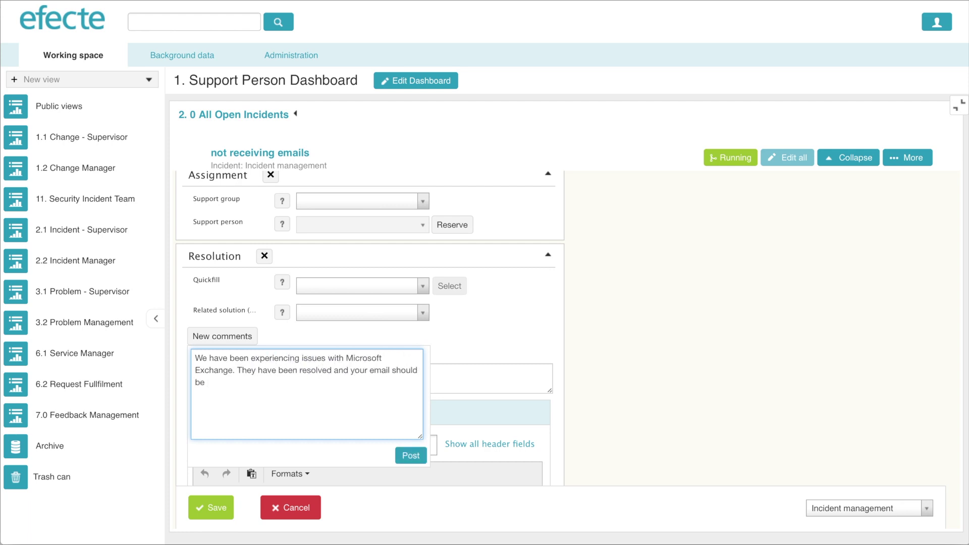
{"action": "type", "text": " functioning normally."}
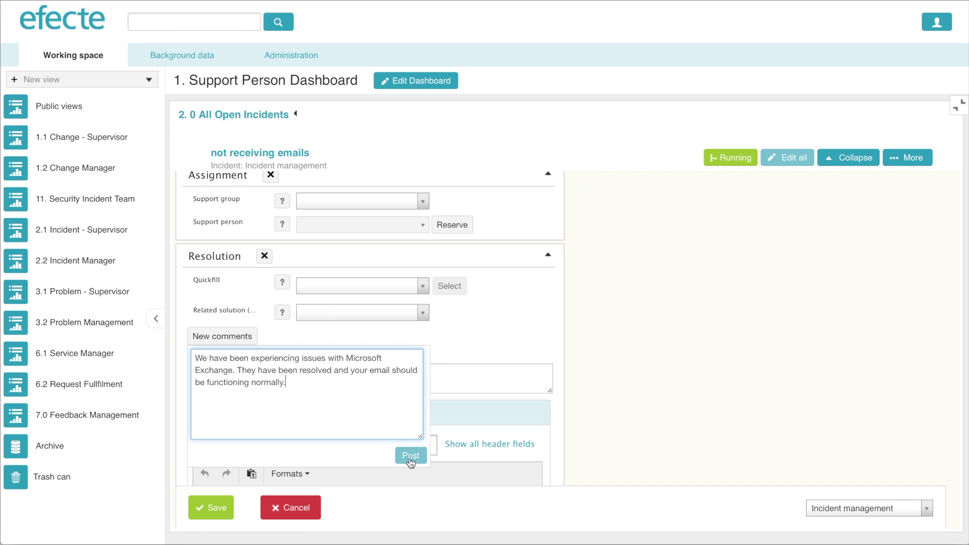
{"action": "left_click", "coordinate": [409, 458]}
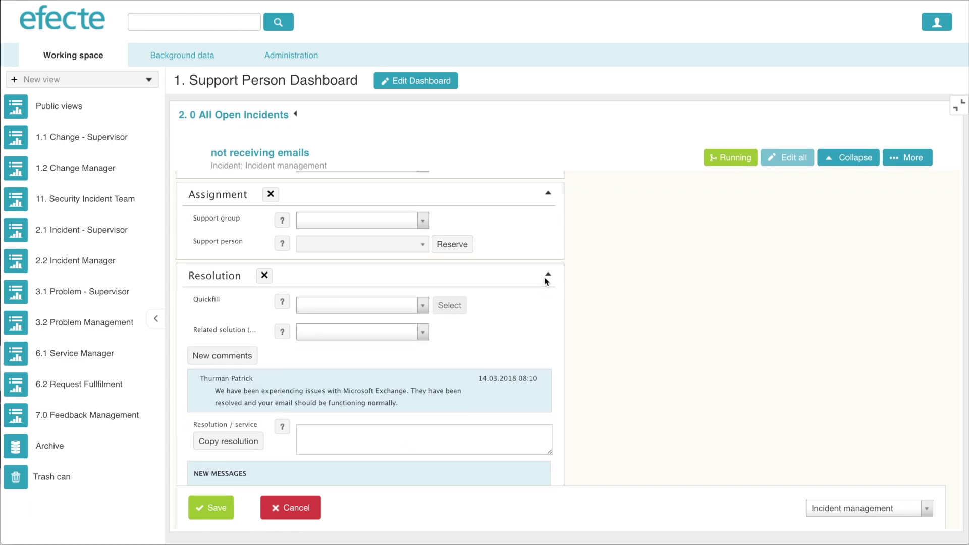
{"action": "scroll", "coordinate": [544, 273], "scroll_direction": "down", "scroll_amount": 1}
{"action": "scroll", "coordinate": [543, 268], "scroll_direction": "down", "scroll_amount": 1}
{"action": "scroll", "coordinate": [543, 267], "scroll_direction": "down", "scroll_amount": 2}
{"action": "scroll", "coordinate": [542, 267], "scroll_direction": "down", "scroll_amount": 1}
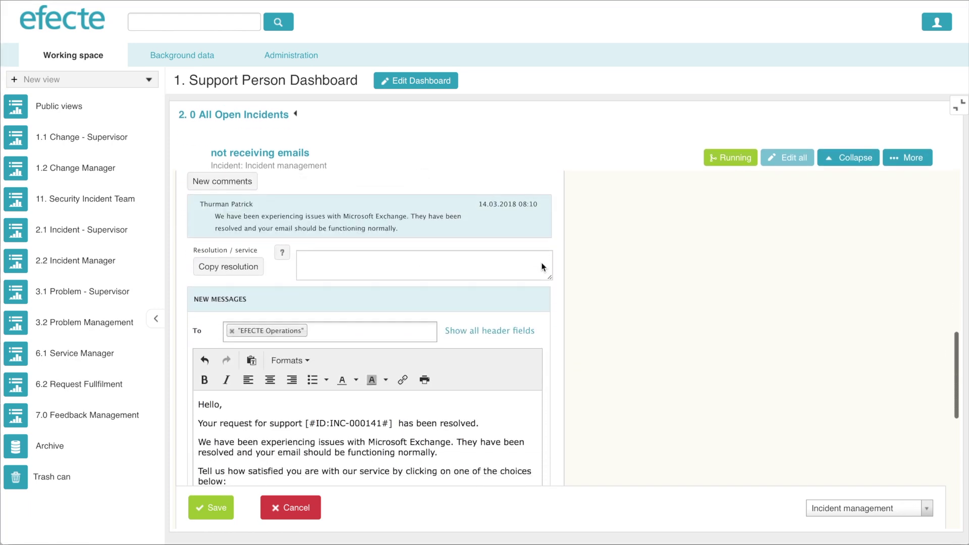
{"action": "scroll", "coordinate": [542, 267], "scroll_direction": "down", "scroll_amount": 2}
{"action": "scroll", "coordinate": [541, 268], "scroll_direction": "down", "scroll_amount": 1}
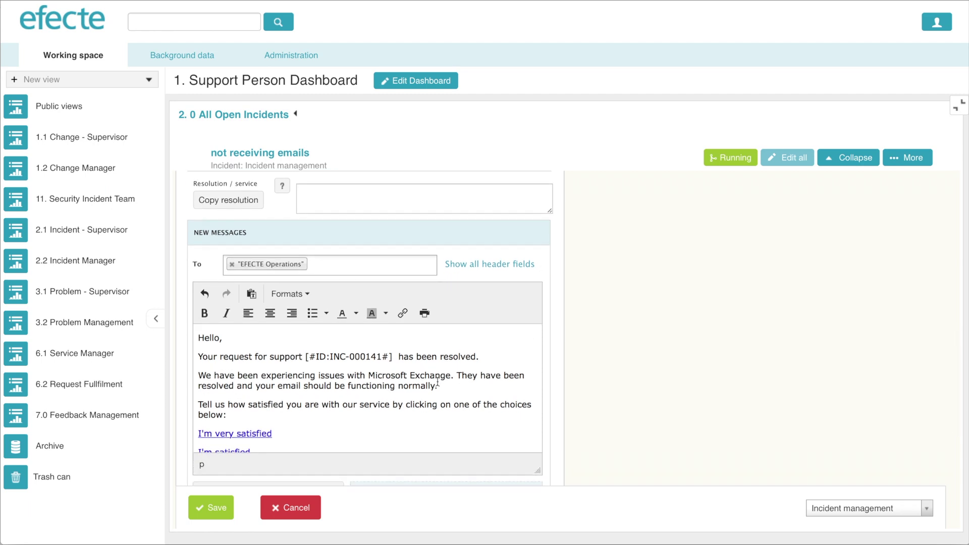
{"action": "scroll", "coordinate": [437, 383], "scroll_direction": "down", "scroll_amount": 1}
{"action": "scroll", "coordinate": [457, 387], "scroll_direction": "down", "scroll_amount": 1}
{"action": "scroll", "coordinate": [458, 387], "scroll_direction": "down", "scroll_amount": 1}
{"action": "scroll", "coordinate": [458, 388], "scroll_direction": "down", "scroll_amount": 1}
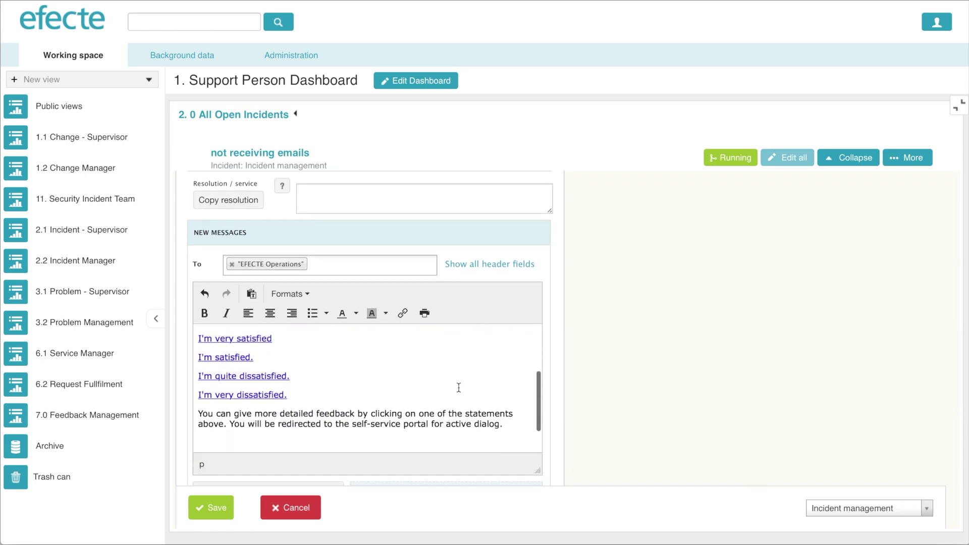
{"action": "scroll", "coordinate": [458, 388], "scroll_direction": "down", "scroll_amount": 1}
{"action": "scroll", "coordinate": [454, 378], "scroll_direction": "down", "scroll_amount": 1}
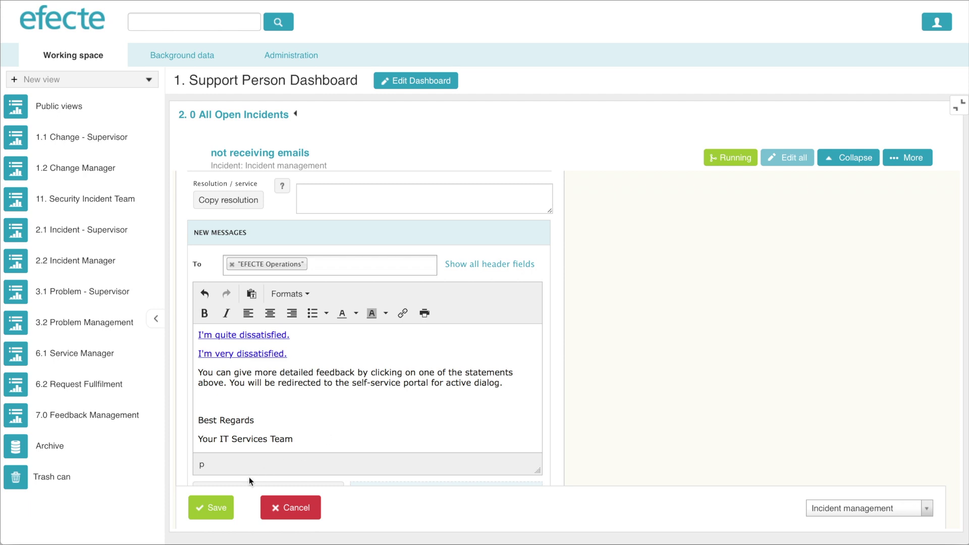
{"action": "left_click", "coordinate": [211, 511]}
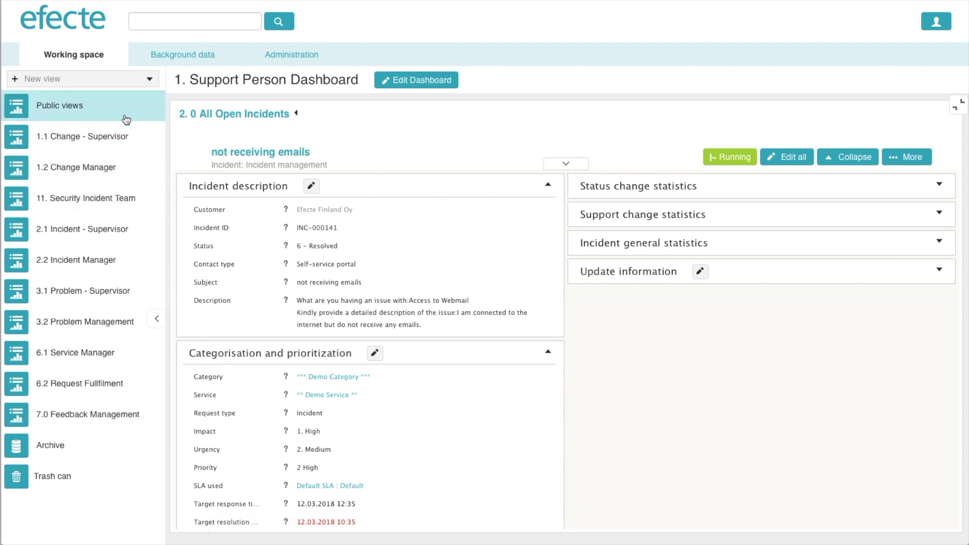
In a new Service announcement view, enter an email-problems announcement's subject and message.
{"action": "left_click", "coordinate": [88, 80]}
{"action": "type", "text": "Se"}
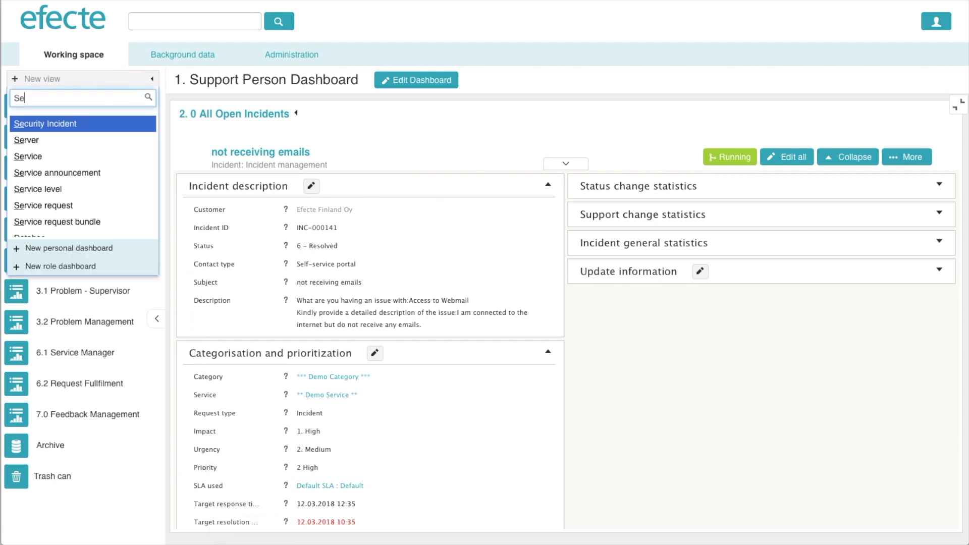
{"action": "type", "text": "r"}
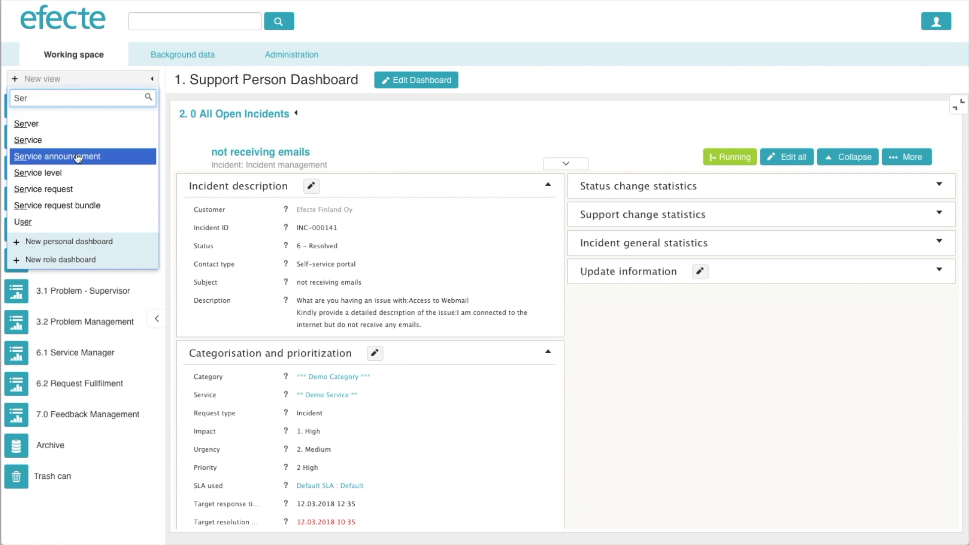
{"action": "left_click", "coordinate": [78, 158]}
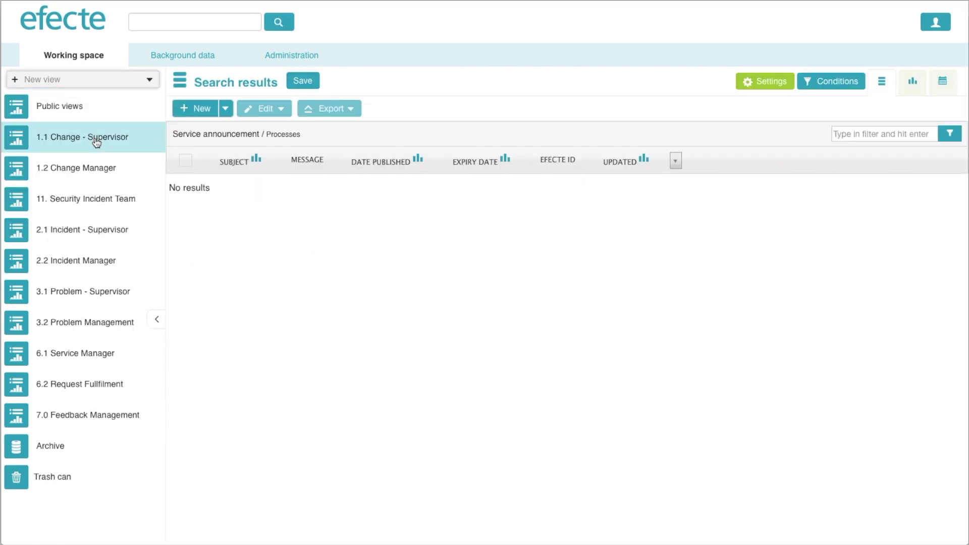
{"action": "left_click", "coordinate": [202, 110]}
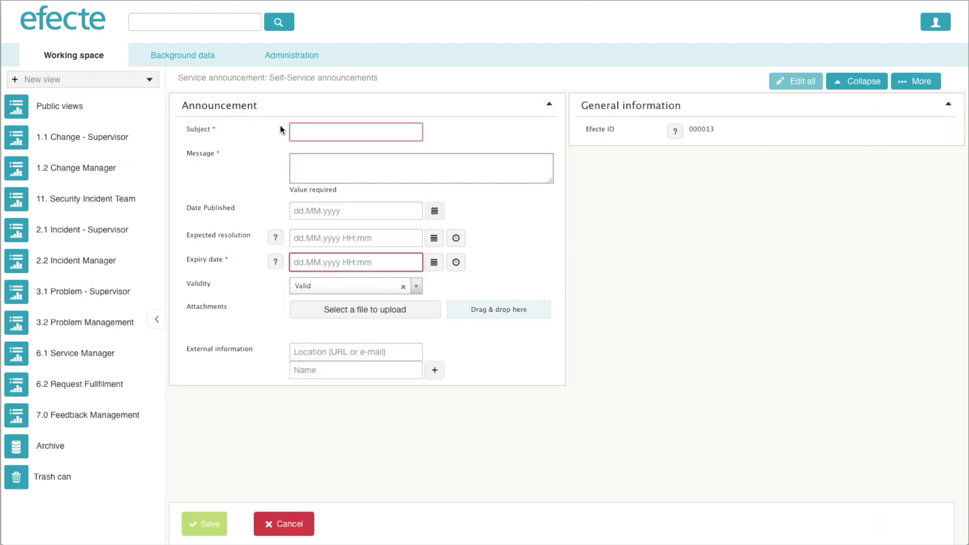
{"action": "left_click", "coordinate": [304, 131]}
{"action": "type", "text": "Email problems"}
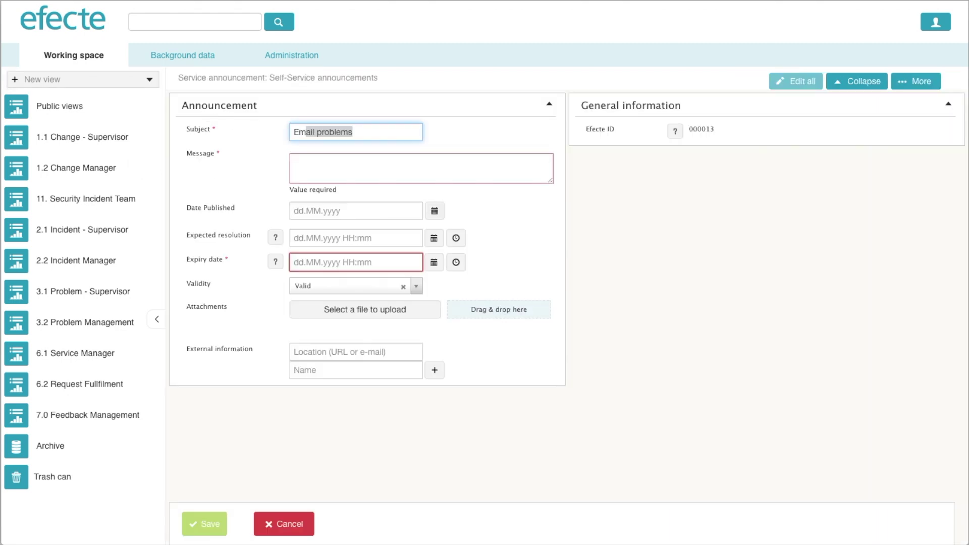
{"action": "left_click", "coordinate": [348, 162]}
{"action": "type", "text": "We have been exper"}
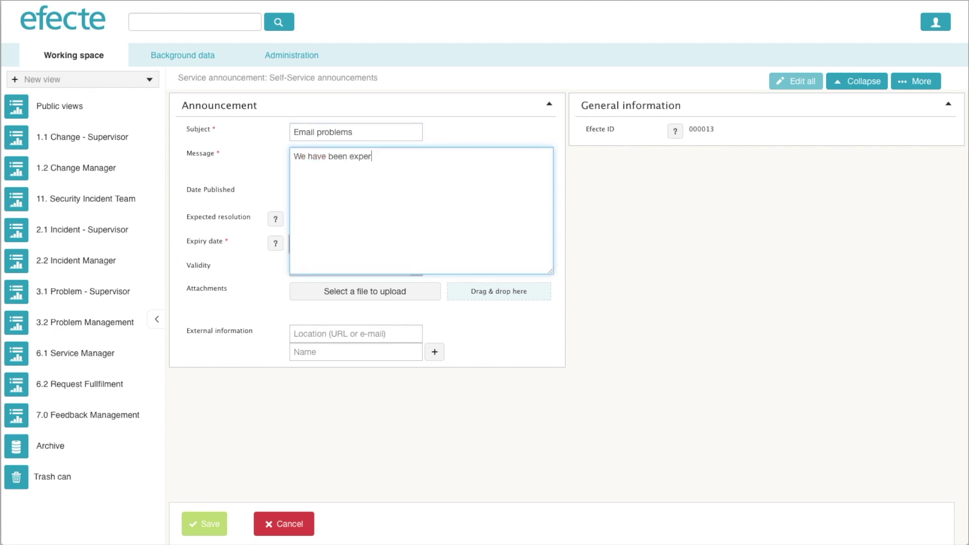
{"action": "type", "text": "iencing issues with Microsoft Exchange. They have been resolved and your email should be functioning normally."}
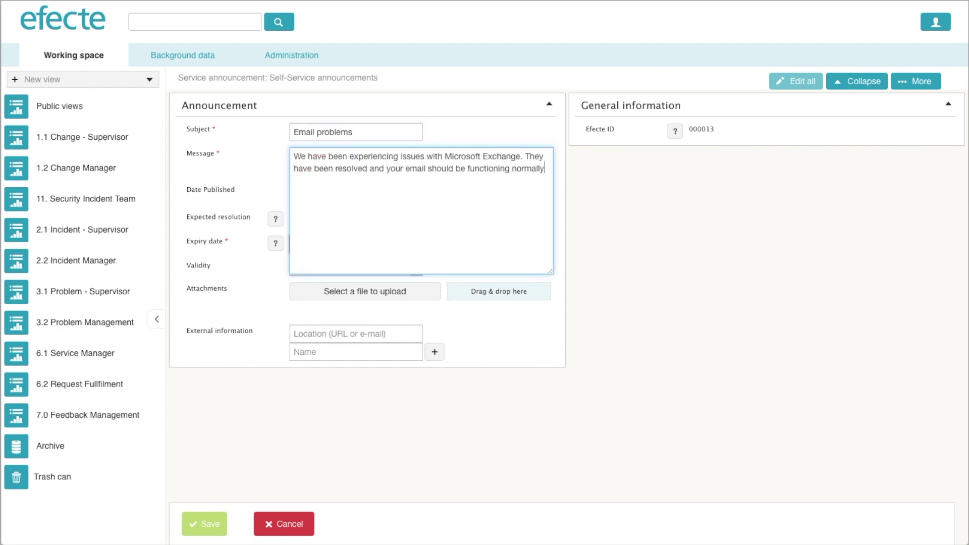
Publish the announcement on 12.03.2018, expiring 13.03.2018 13:37, and save it.
{"action": "left_click", "coordinate": [457, 312]}
{"action": "left_click", "coordinate": [434, 199]}
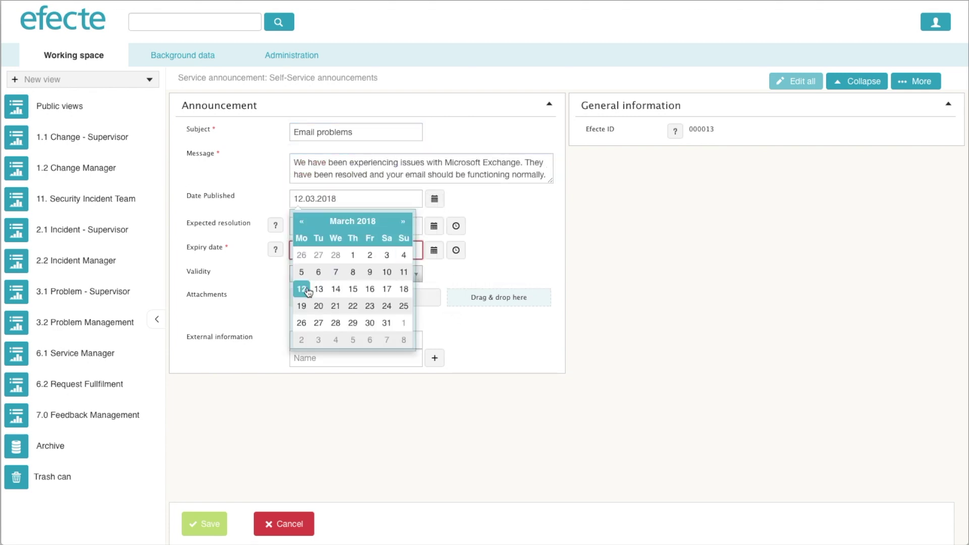
{"action": "left_click", "coordinate": [303, 288]}
{"action": "left_click", "coordinate": [434, 250]}
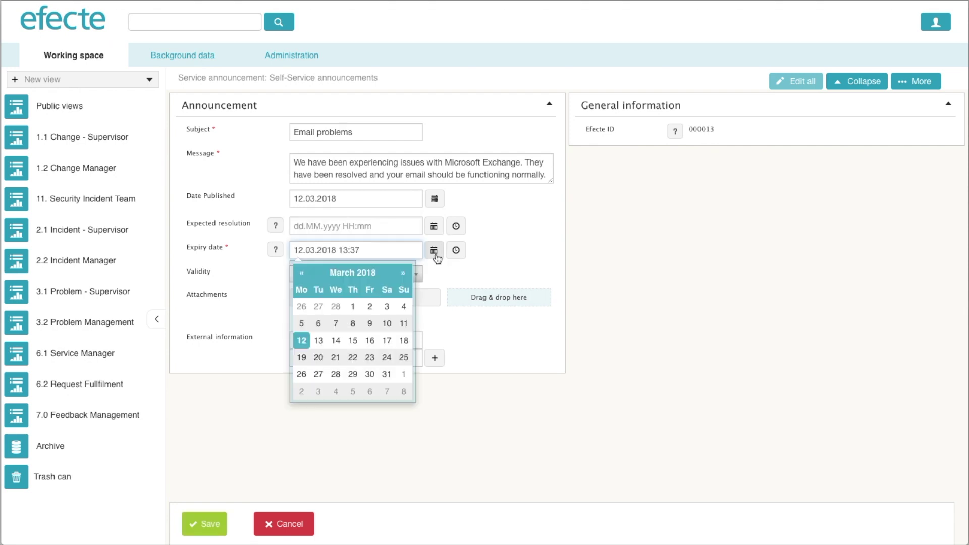
{"action": "left_click", "coordinate": [318, 341]}
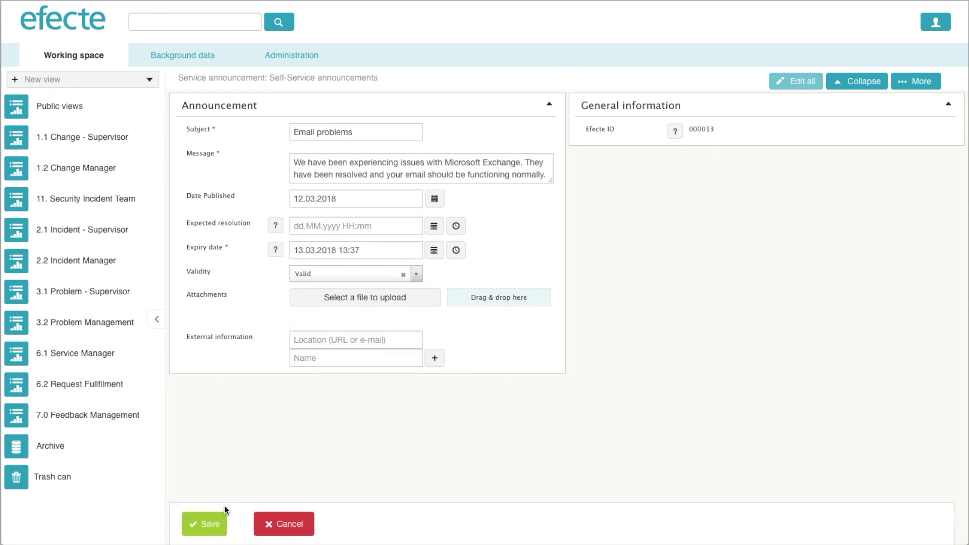
{"action": "left_click", "coordinate": [216, 524]}
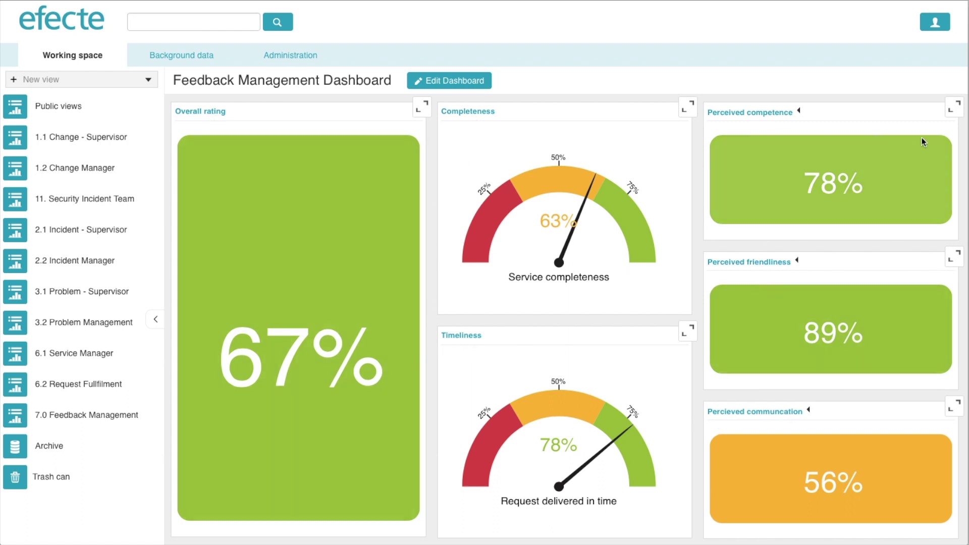
Open the 78% Perceived competence tile's table of 7 feedback records.
{"action": "left_click", "coordinate": [946, 138]}
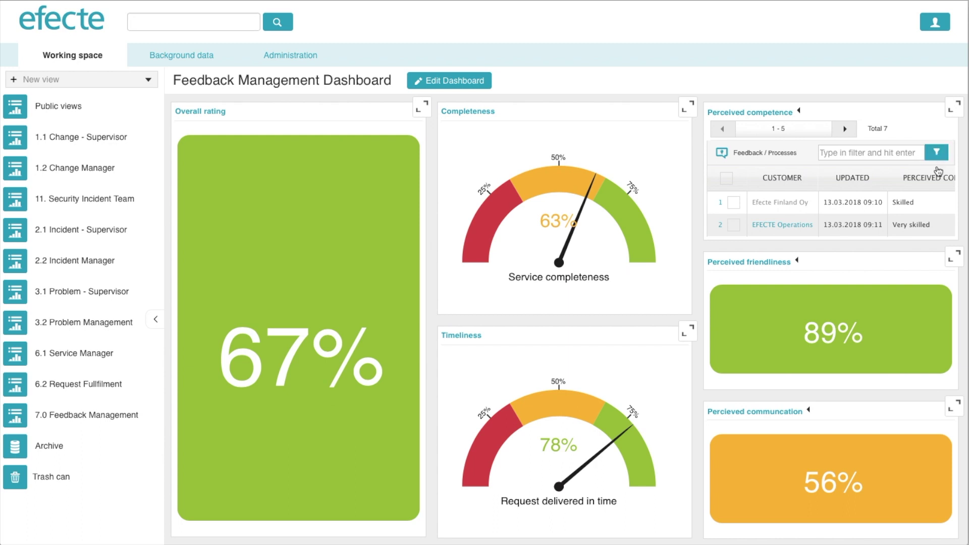